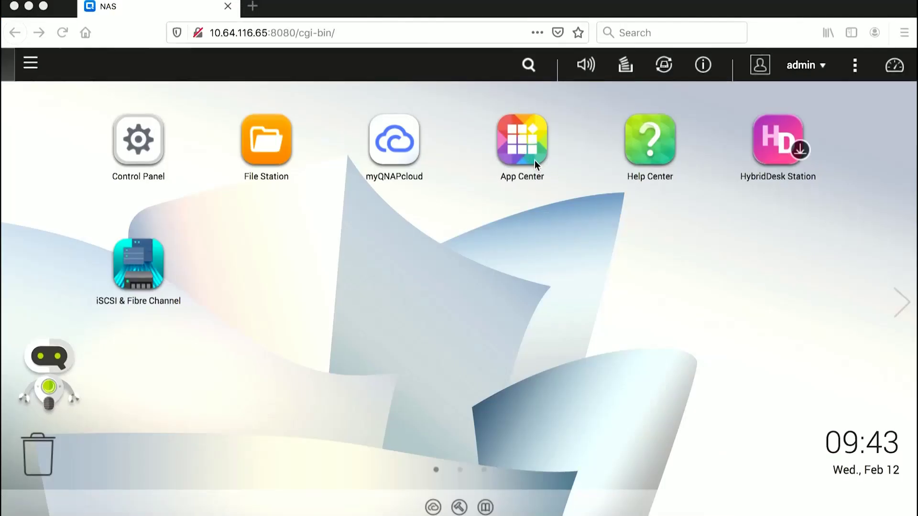
- Search App Center for KoiMeeter and install KoiMeeter 1.0.0
left_click(532, 157)
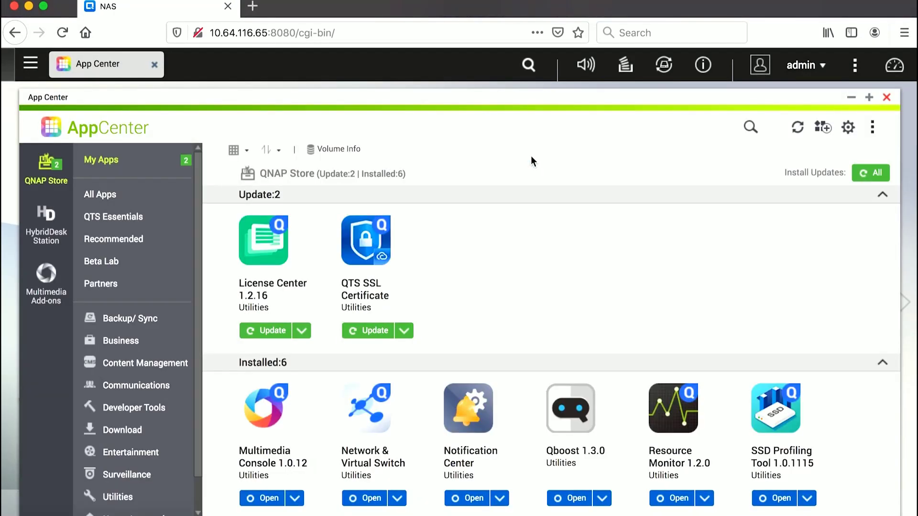
left_click(750, 127)
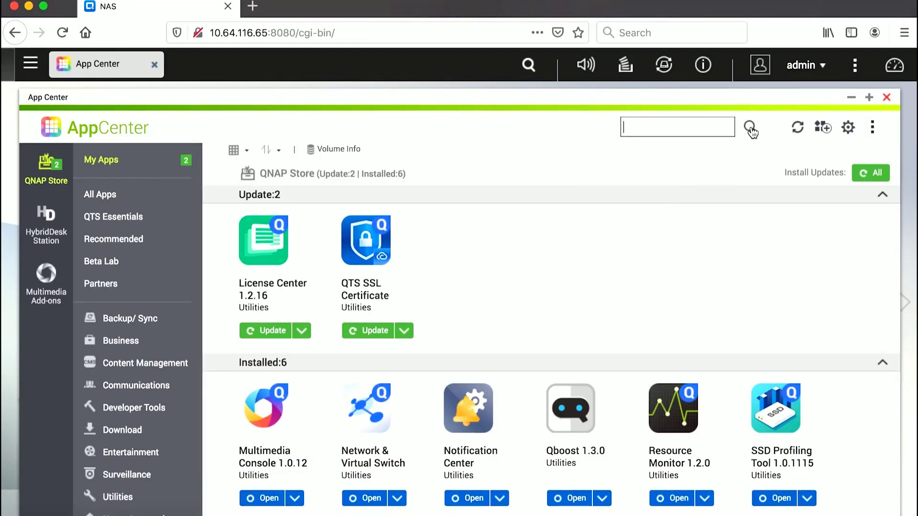
type("KoiMeeter")
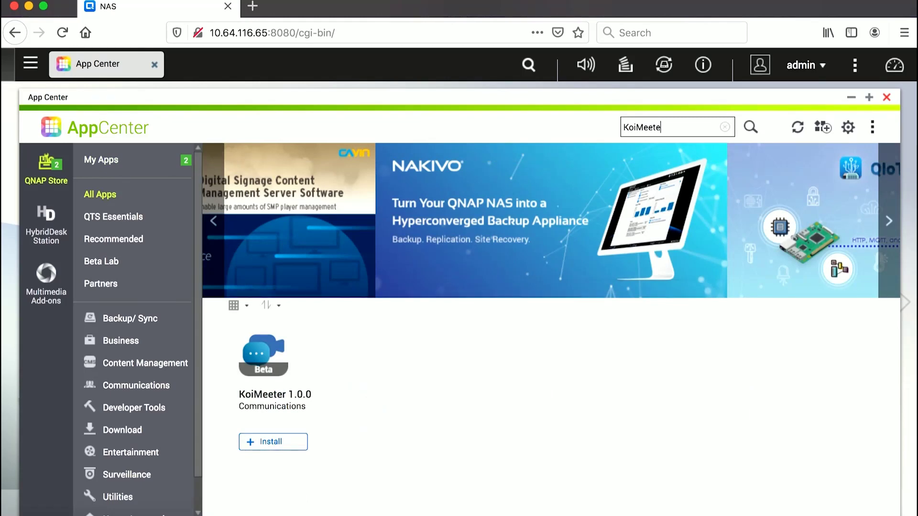
left_click(282, 443)
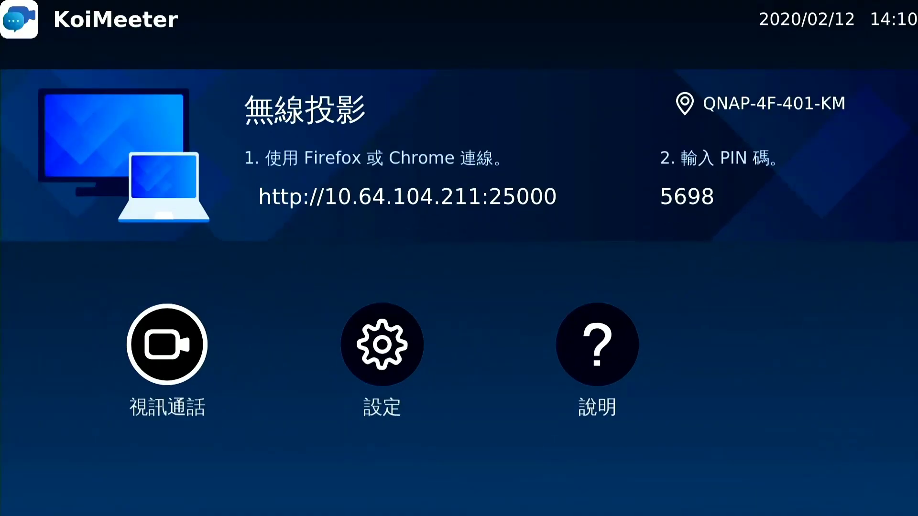
- Dial the first entry in the 最近通話 list from the 視訊通話 screen
key("Return")
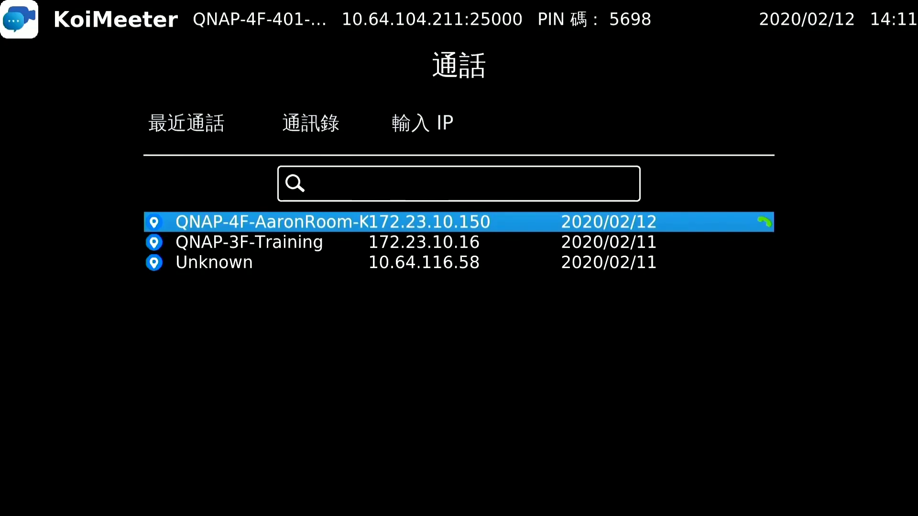
key("Return")
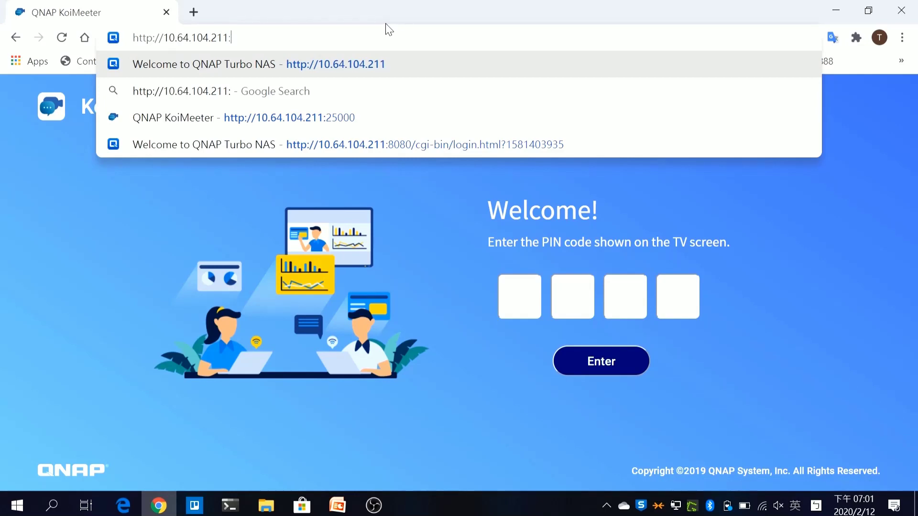
type("25")
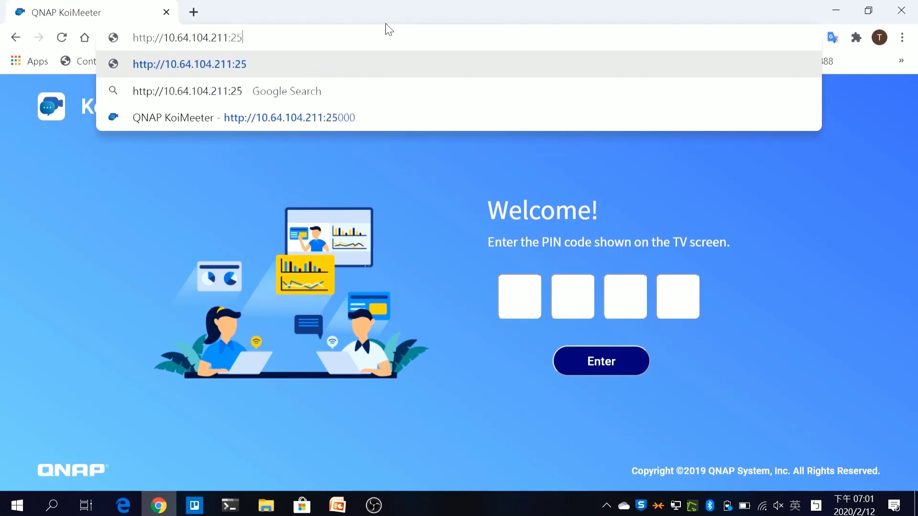
type("000")
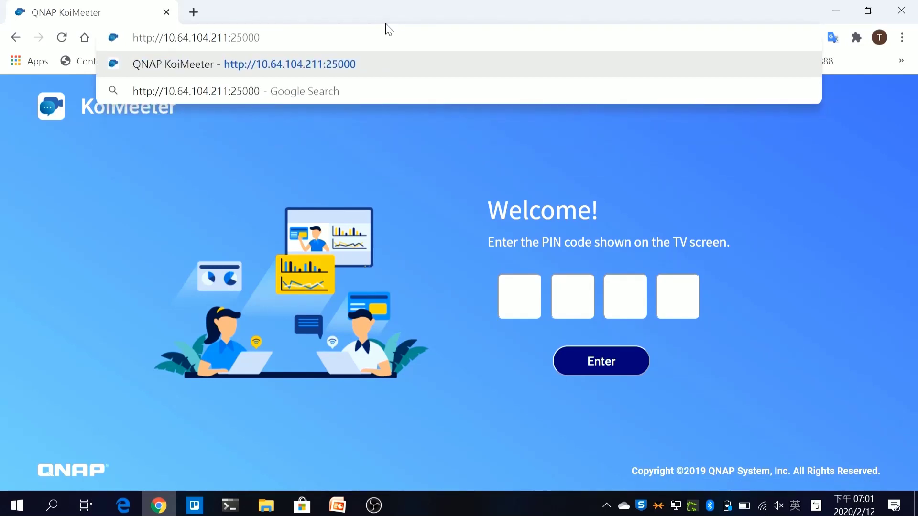
key("Return")
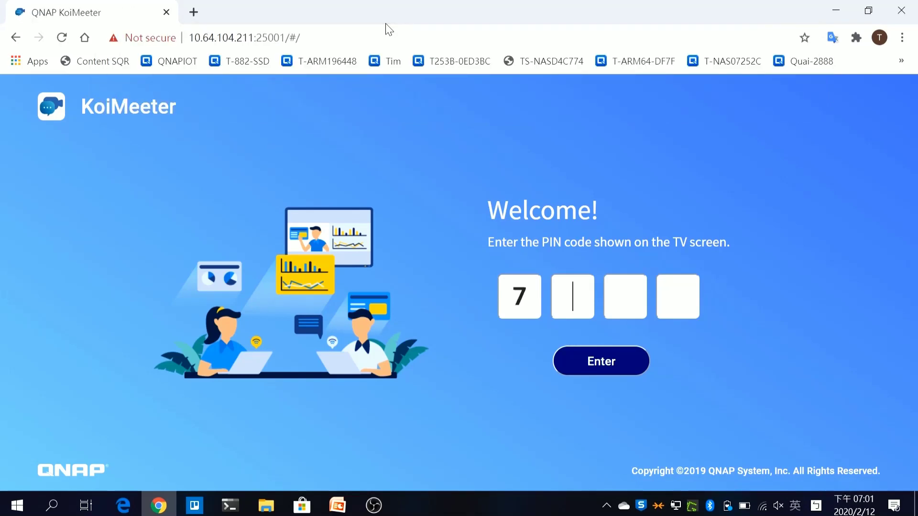
type("7")
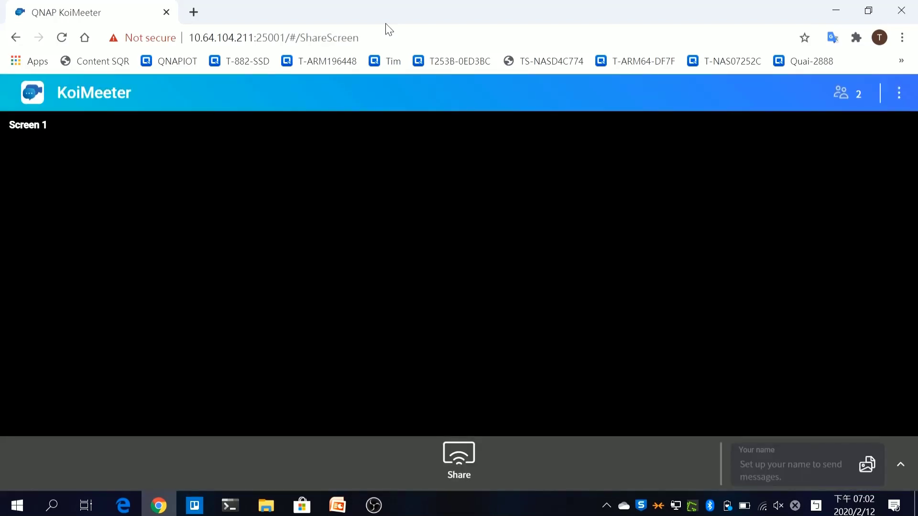
- Share the laptop's entire screen to Screen 1 and bring the CES'2020 PowerPoint slideshow forward
left_click(465, 462)
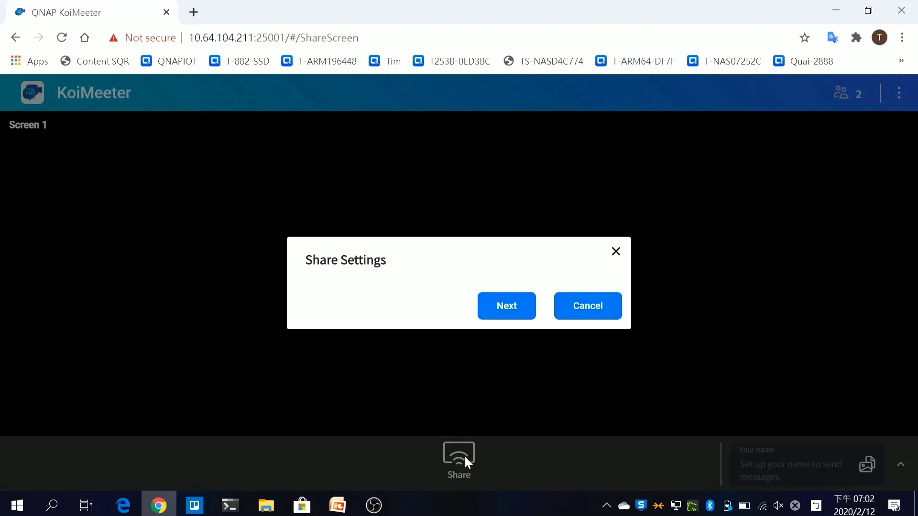
left_click(507, 306)
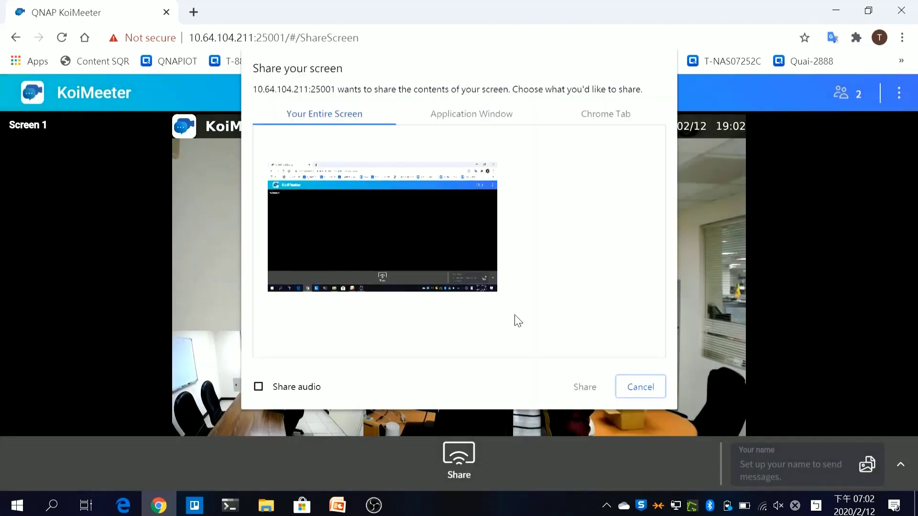
left_click(452, 262)
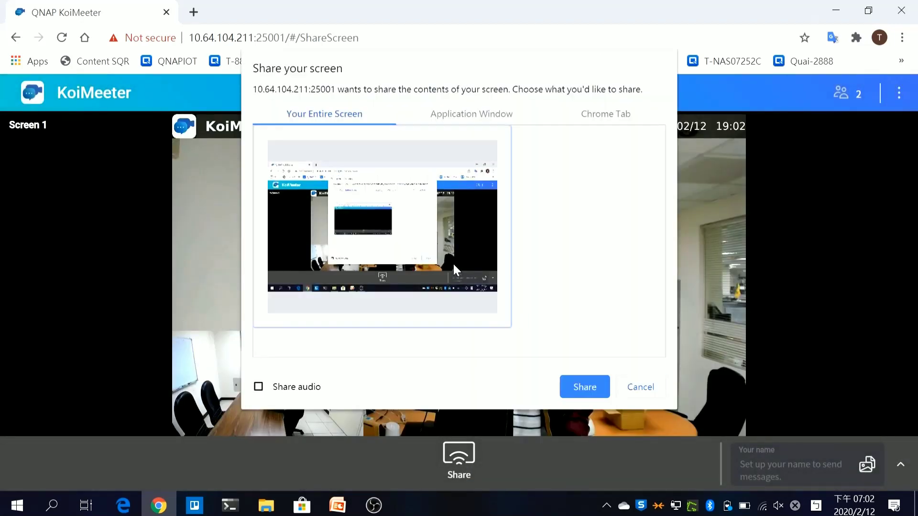
left_click(579, 381)
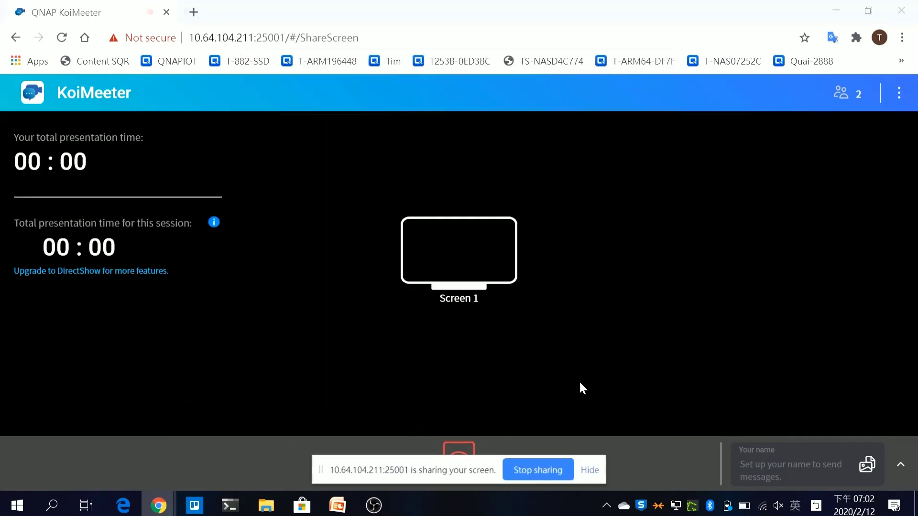
left_click(596, 471)
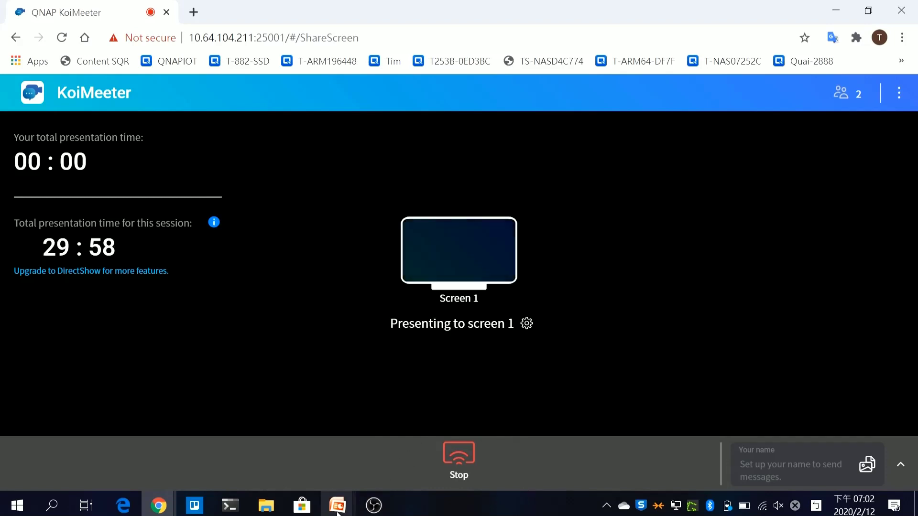
mouse_move(338, 505)
left_click(410, 463)
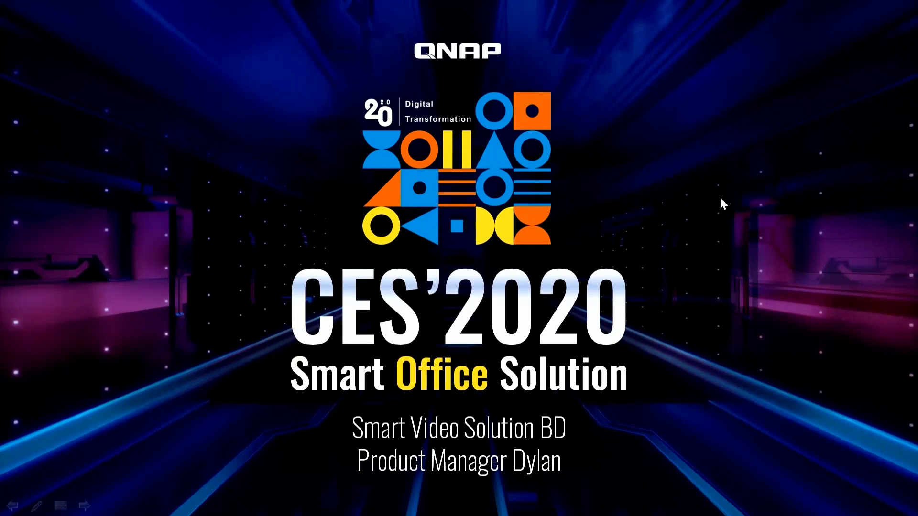
- Return the TV to home view with smaller camera feeds and restore the full-screen slideshow
key("Right")
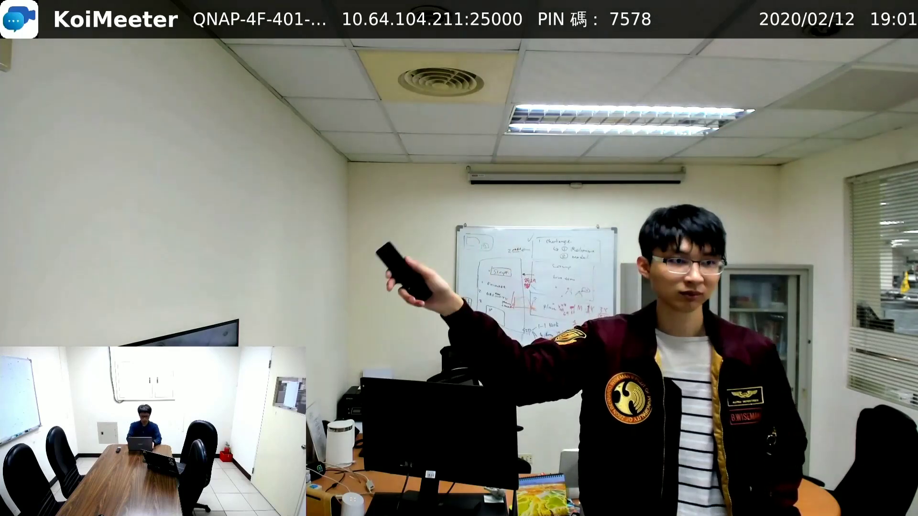
key("Escape")
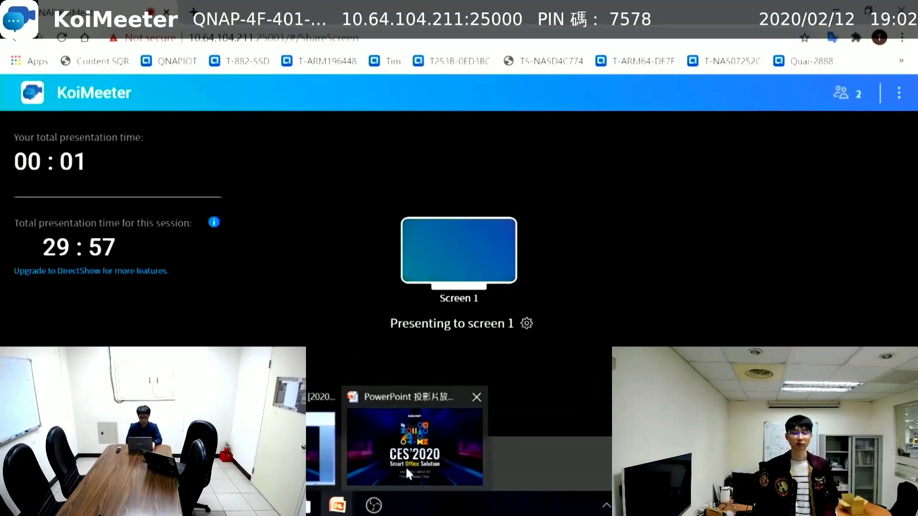
left_click(411, 461)
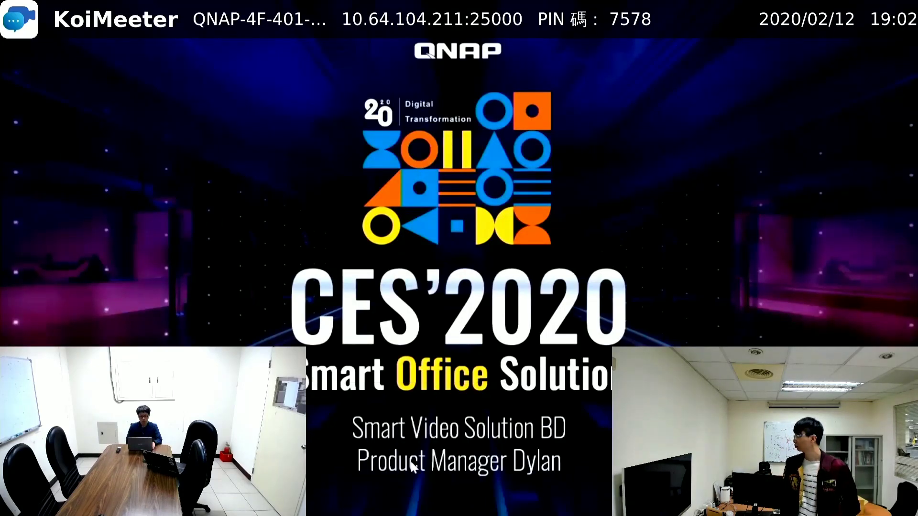
- Advance the slides through Agenda and the section overview to the Smart Office Vision slide
left_click(719, 197)
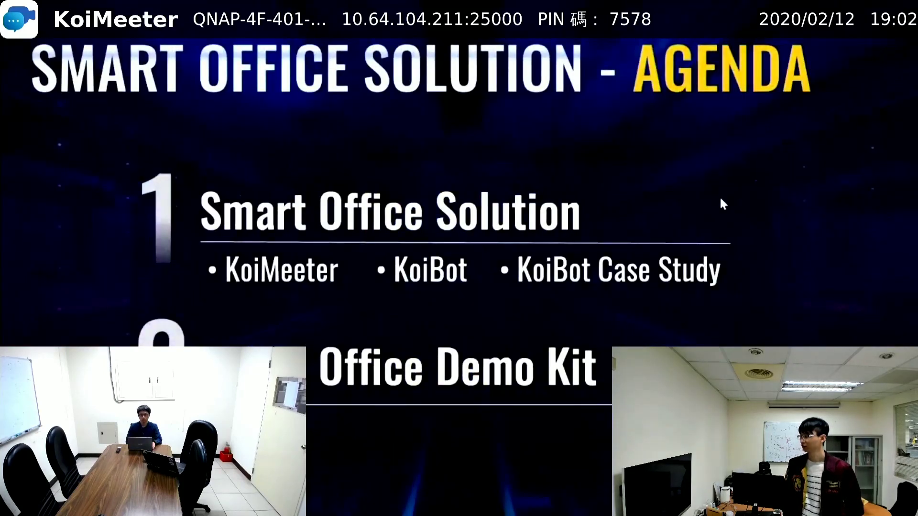
left_click(720, 199)
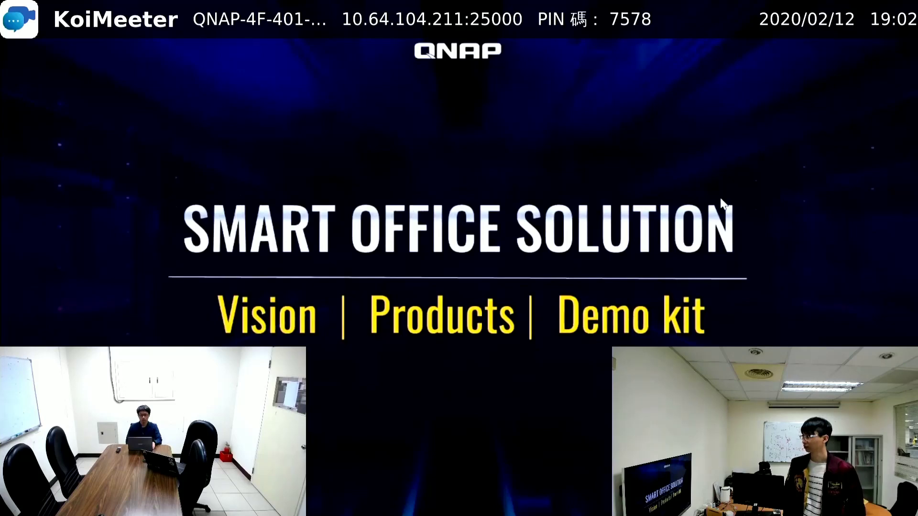
left_click(720, 200)
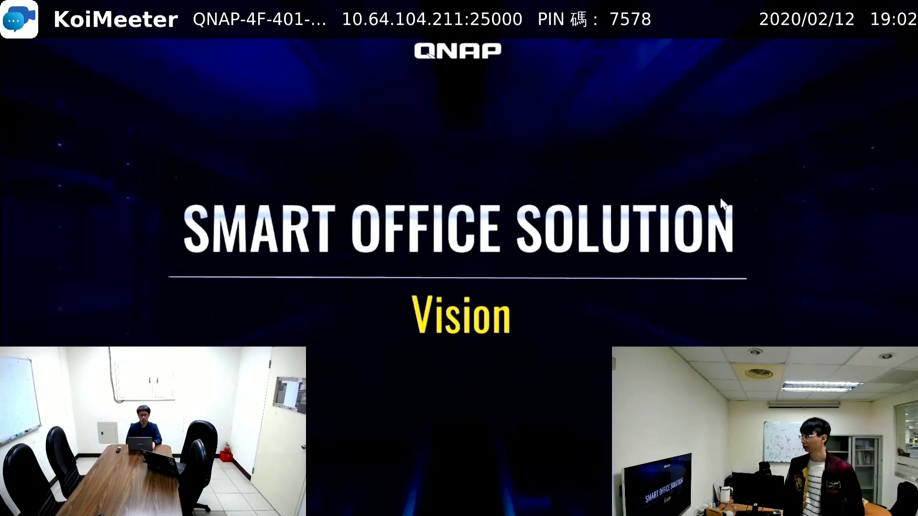
left_click(721, 203)
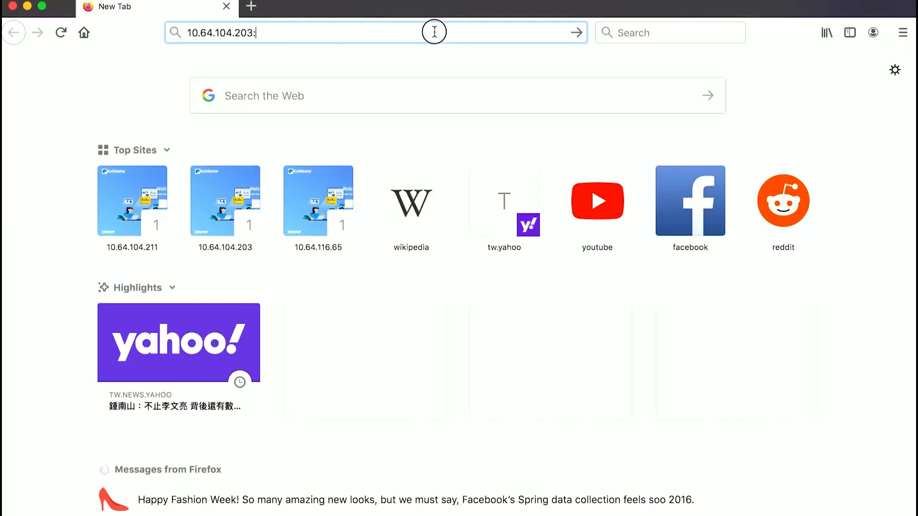
- Load 10.64.104.203:25001/ in Firefox and submit the TV's PIN
type(":25001/")
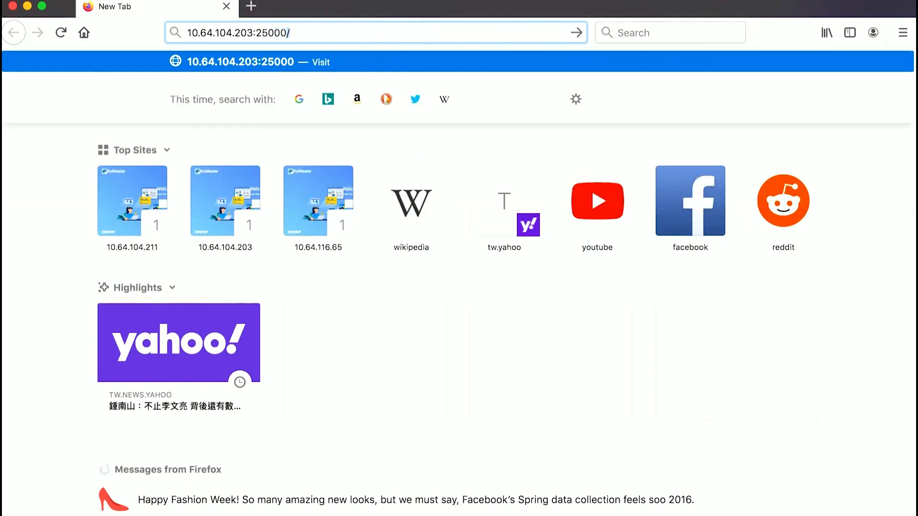
key("Return")
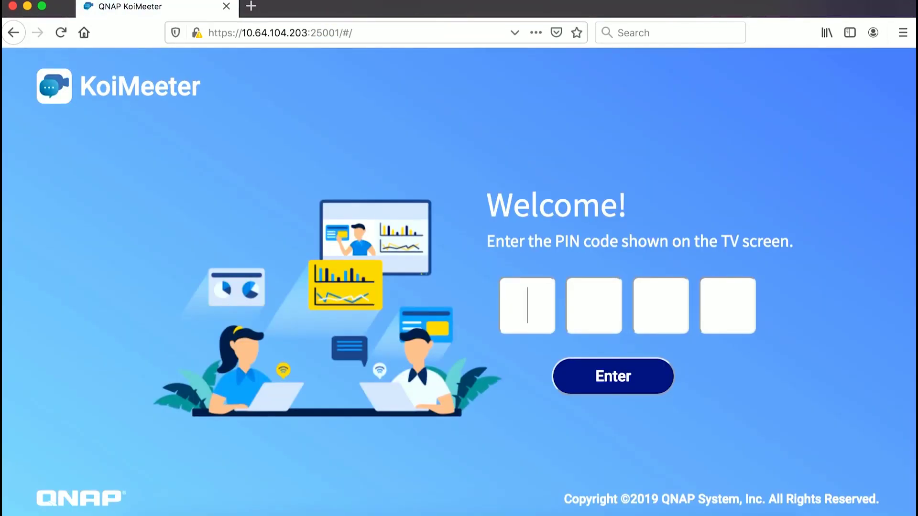
key("Return")
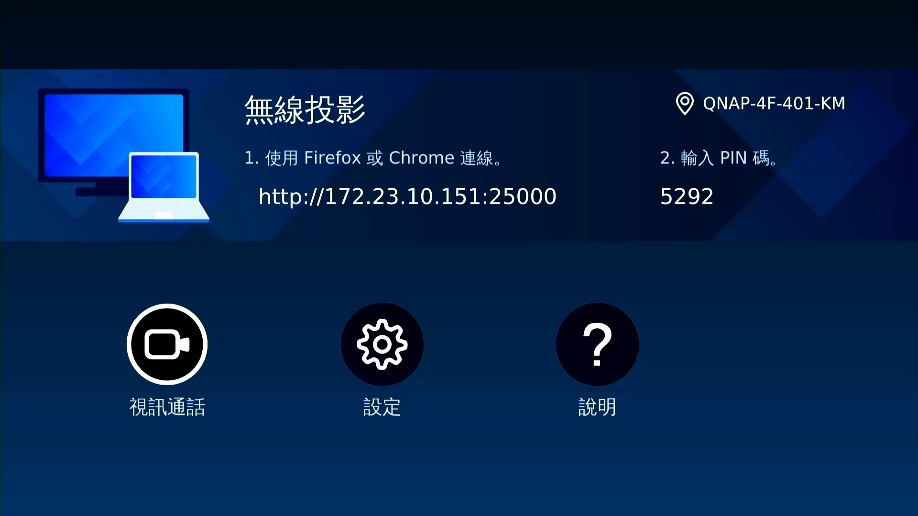
- Video-call QNAP-3F-Training, the second entry in the 最近通話 list
key("Return")
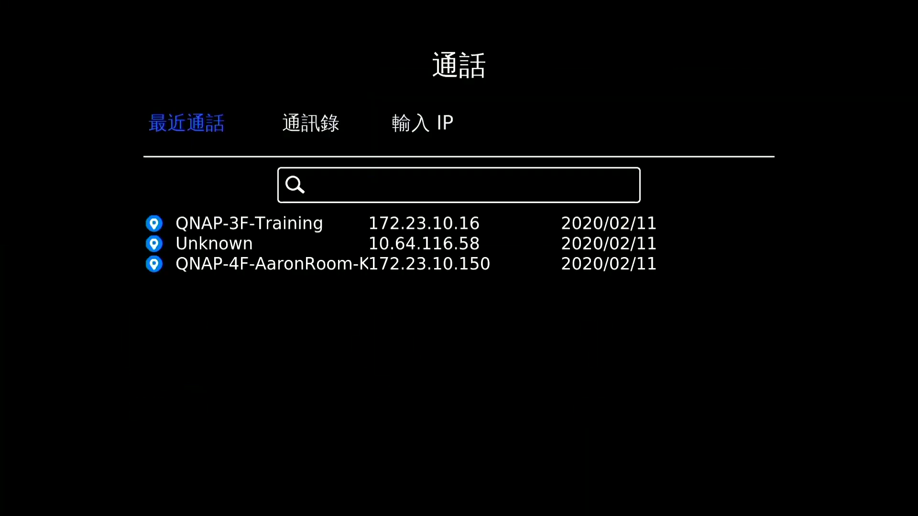
key("Down")
key("Down")
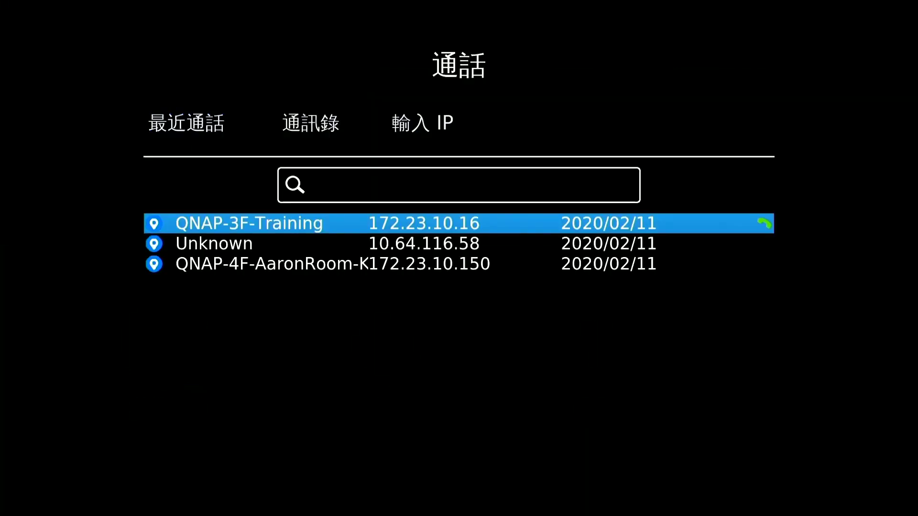
key("Return")
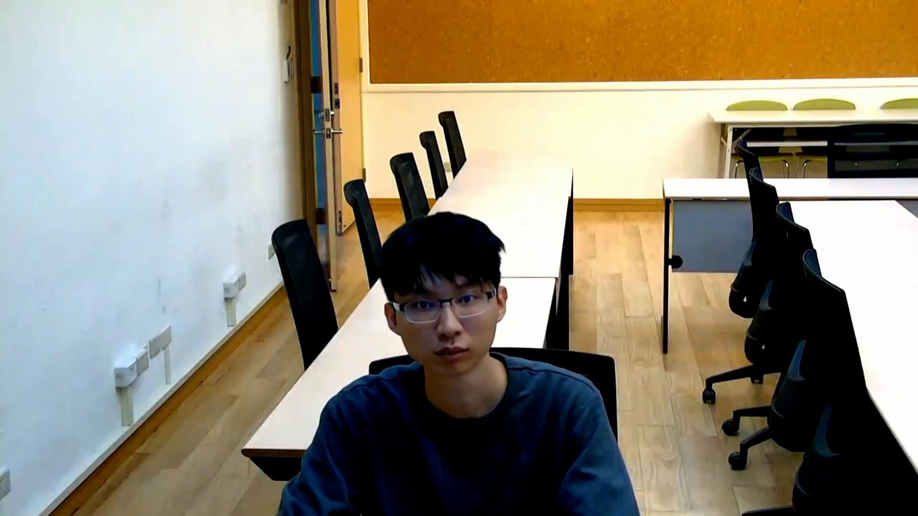